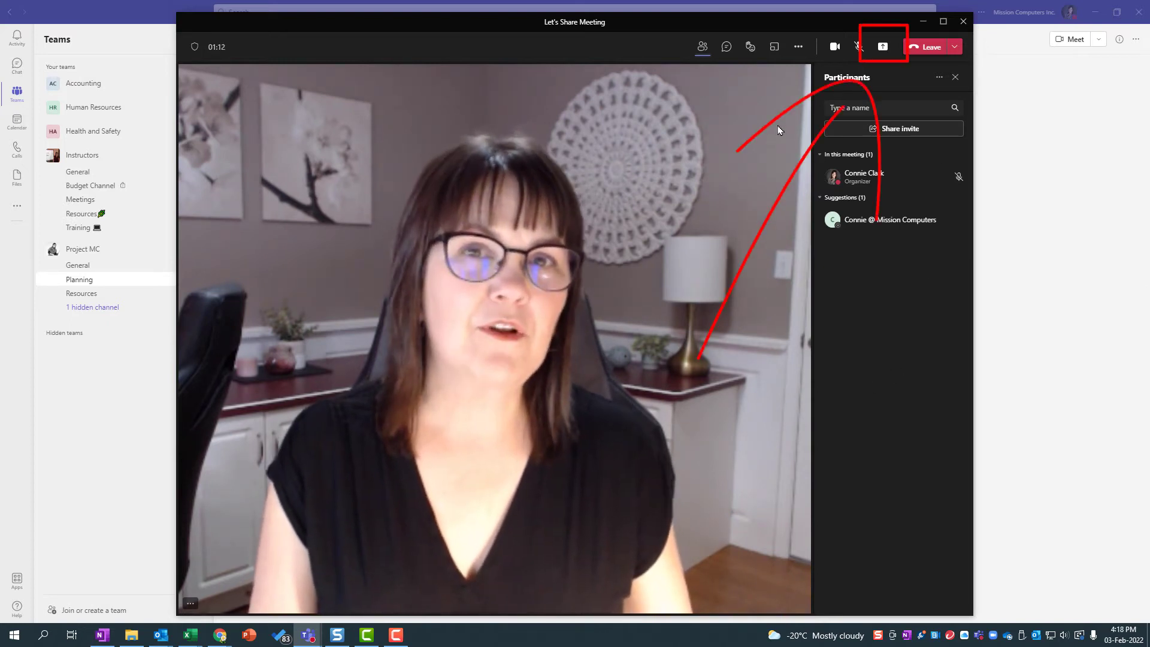
- Open the meeting's content sharing options to present the screen
click(884, 48)
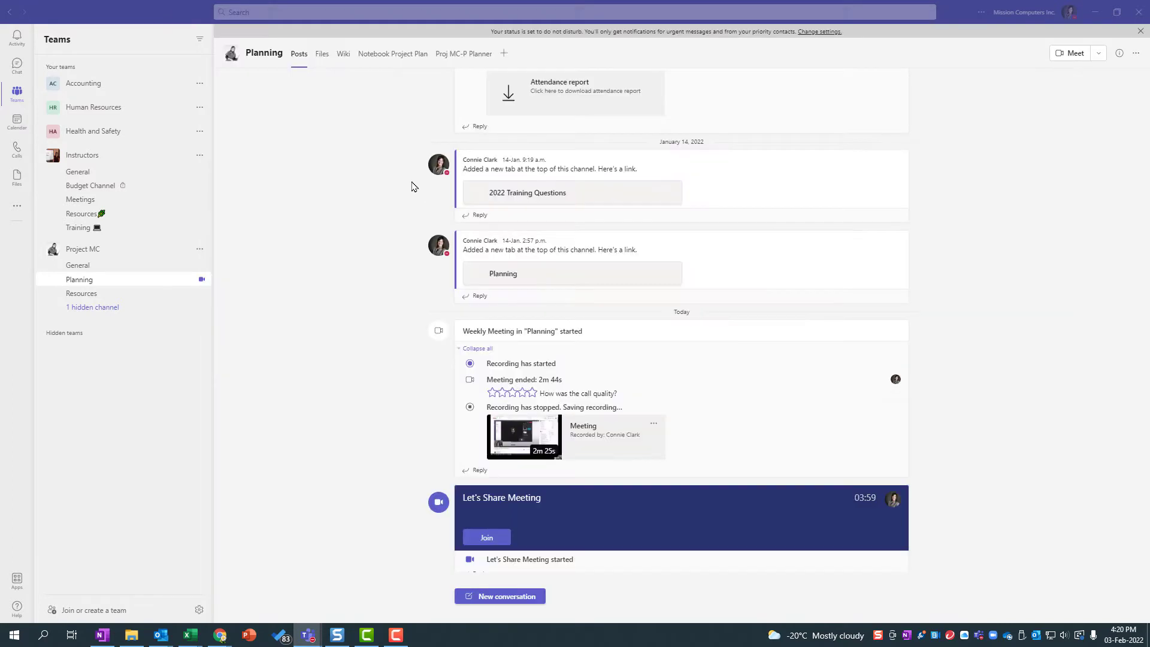
drag(414, 182, 315, 83)
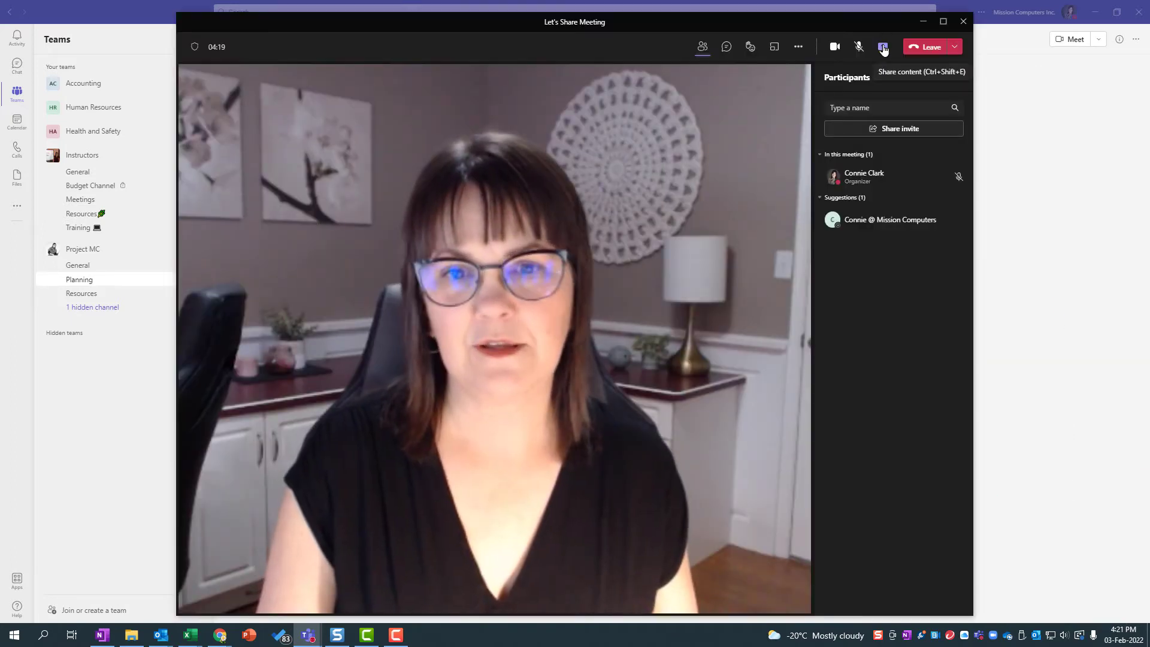
- Share the Planning (Project MC) Microsoft Teams window with the meeting participants
click(883, 48)
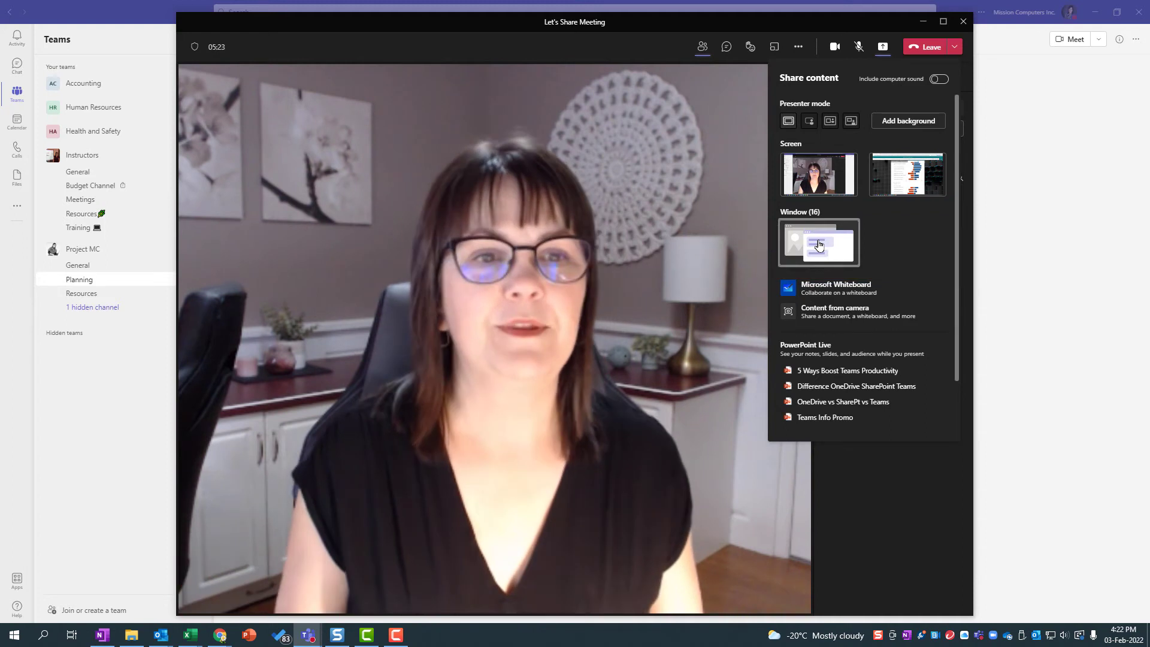
click(819, 245)
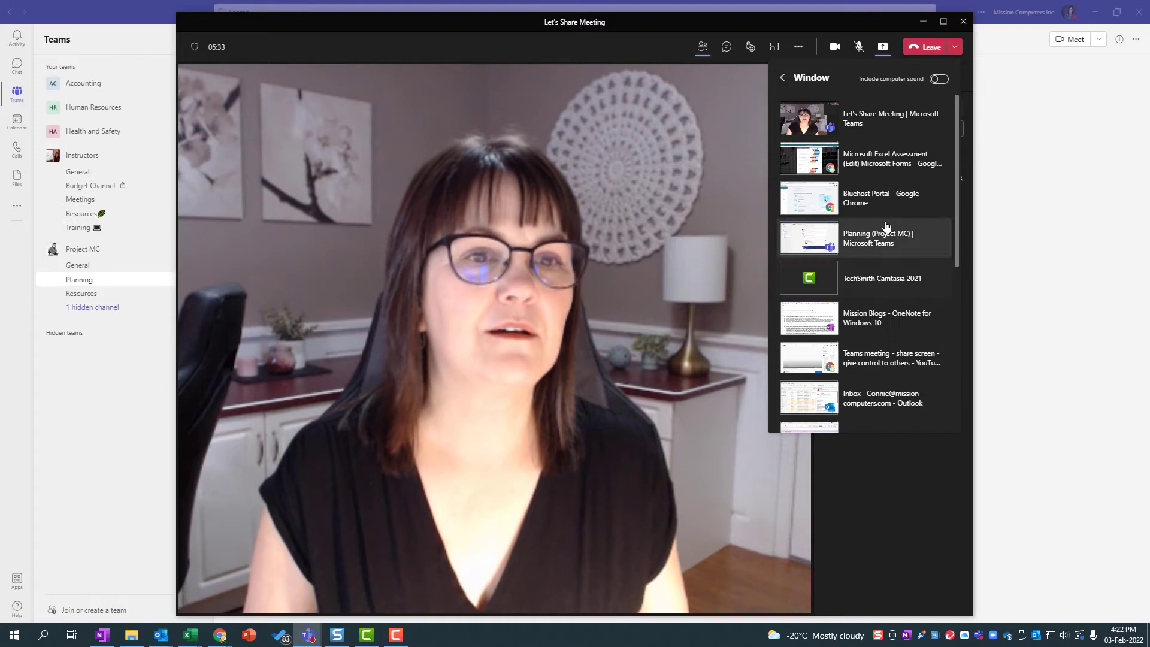
scroll(883, 277, down, 3)
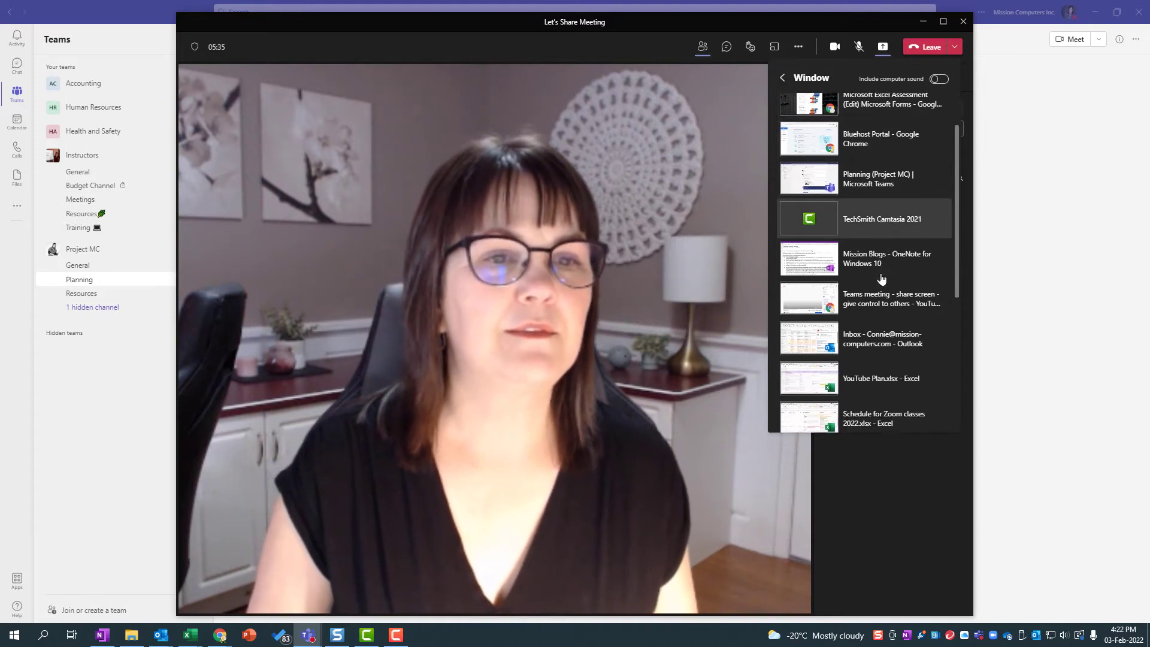
scroll(880, 277, down, 5)
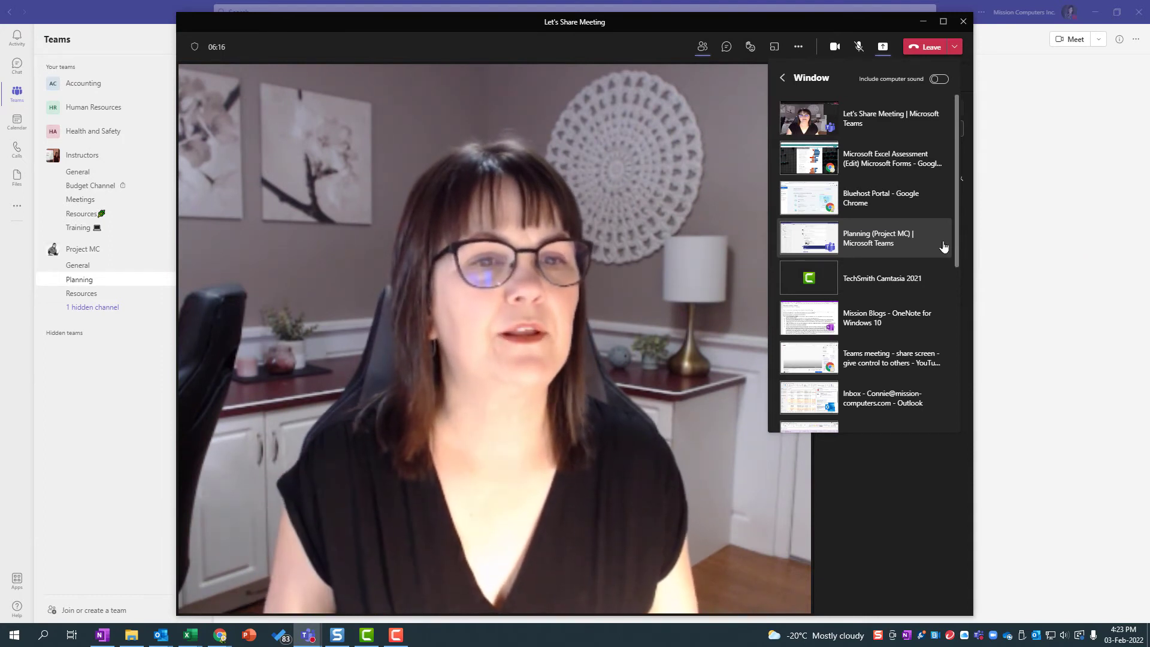
click(943, 246)
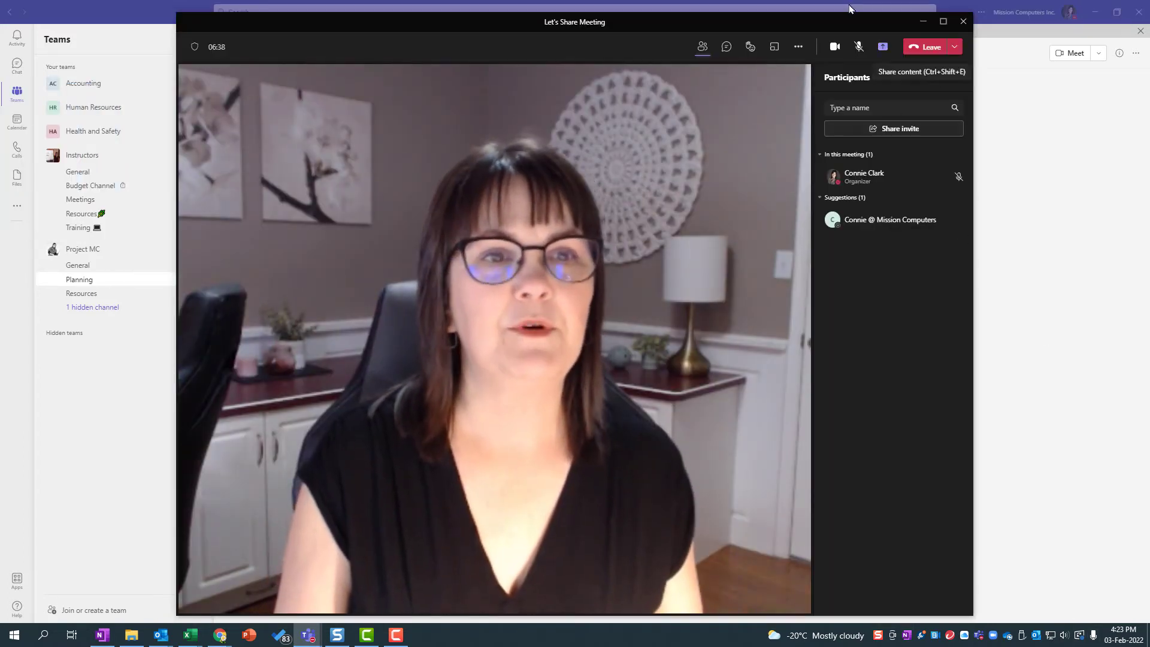
- Share a Microsoft Whiteboard in the meeting and add a square shape near the upper edge of its canvas
click(883, 53)
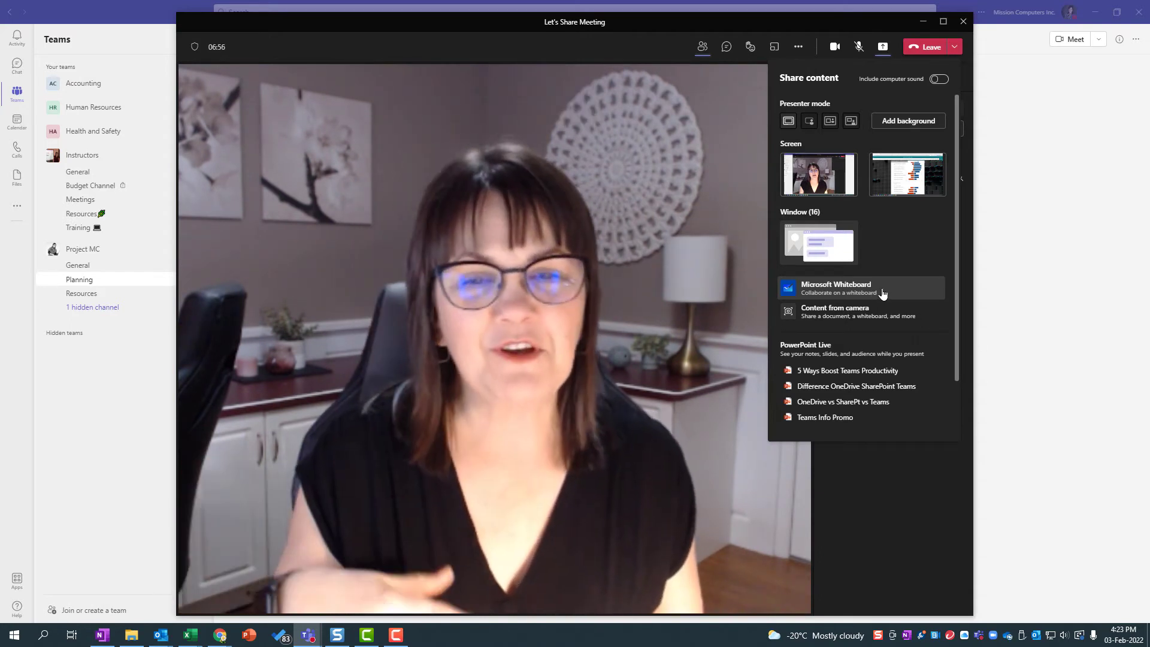
click(882, 293)
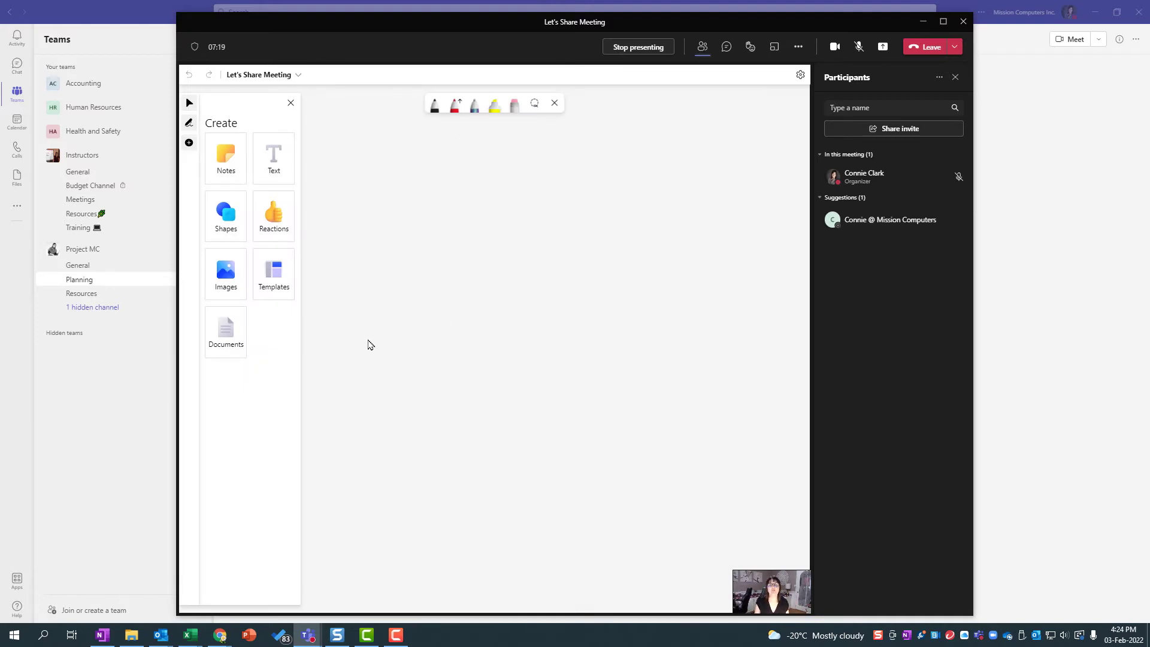
click(226, 237)
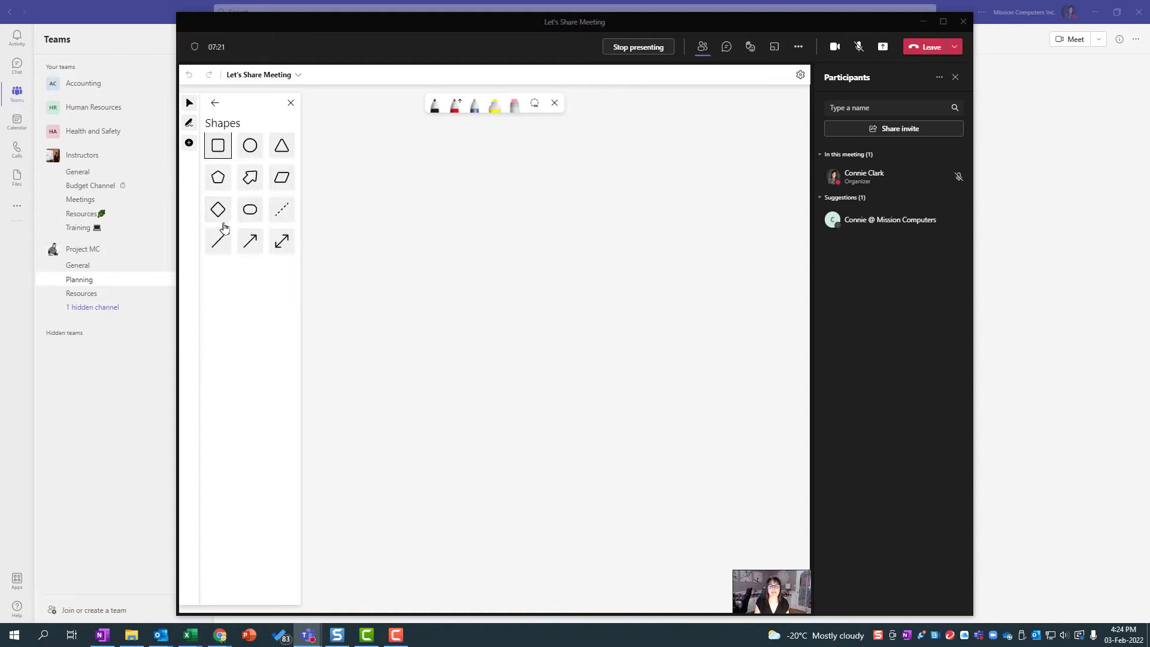
click(218, 151)
drag(406, 115, 327, 196)
drag(370, 164, 398, 205)
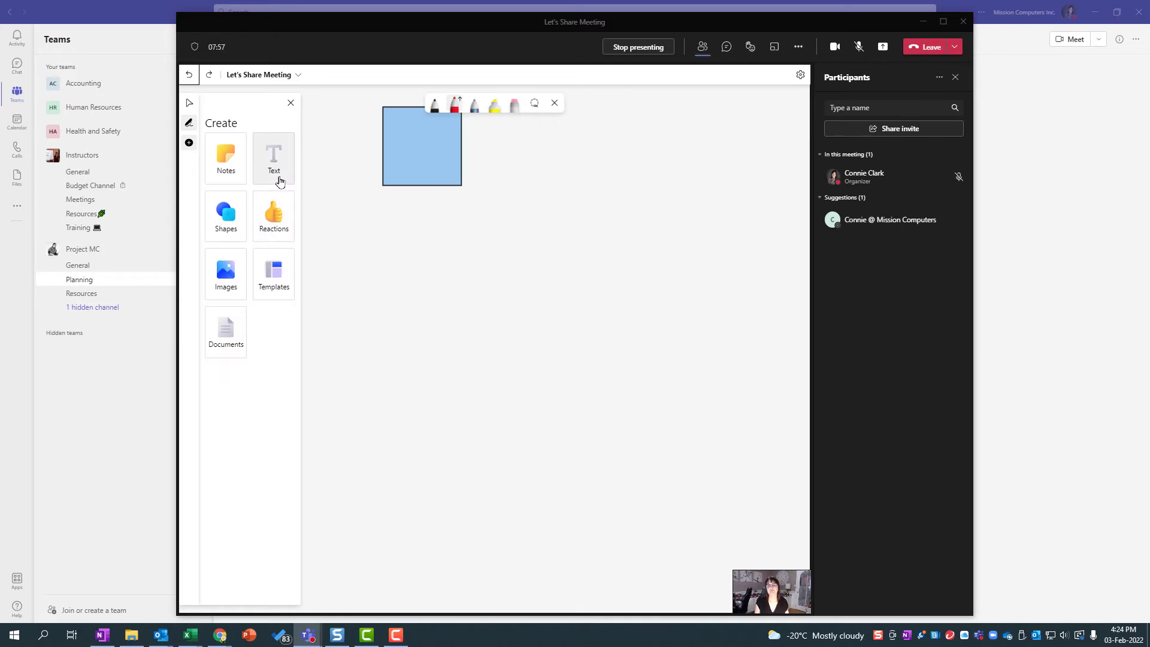
- Add the text "Your Ideas?" to the whiteboard beside the blue square
click(279, 182)
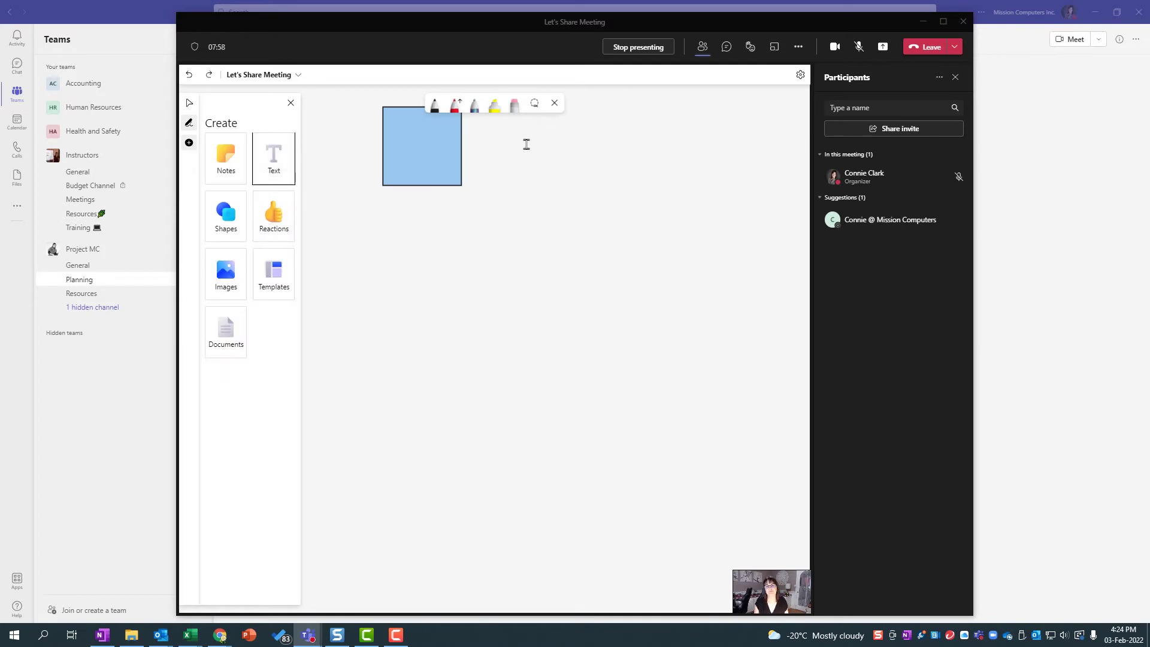
click(532, 145)
text(Yo)
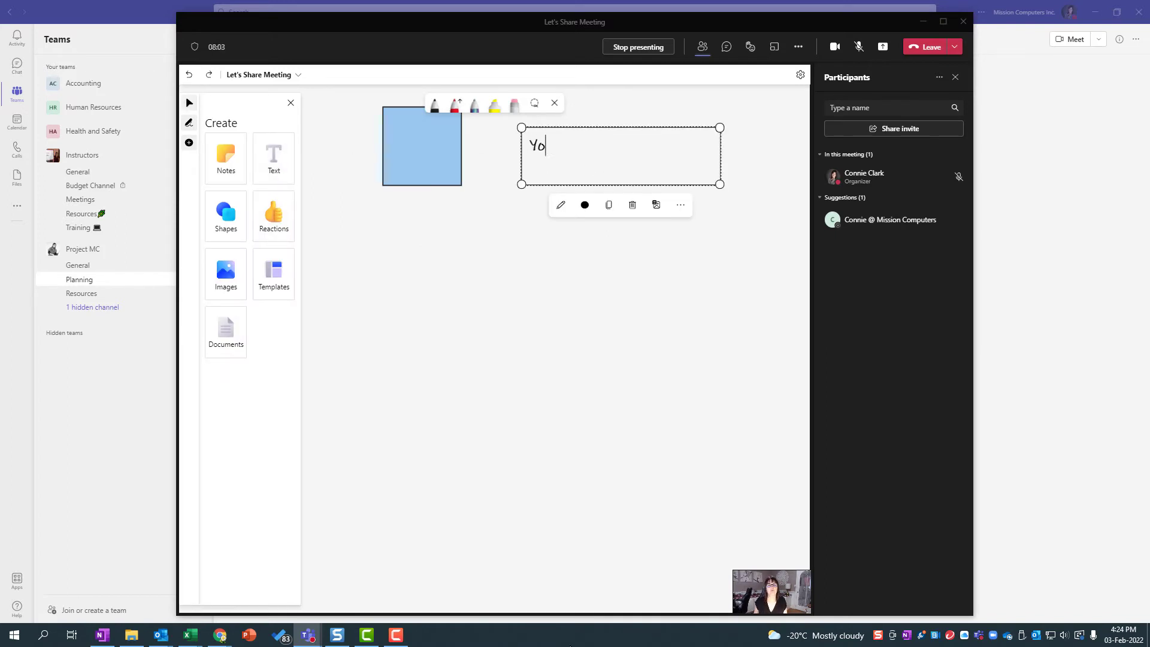
text(ur Ideas?)
click(507, 331)
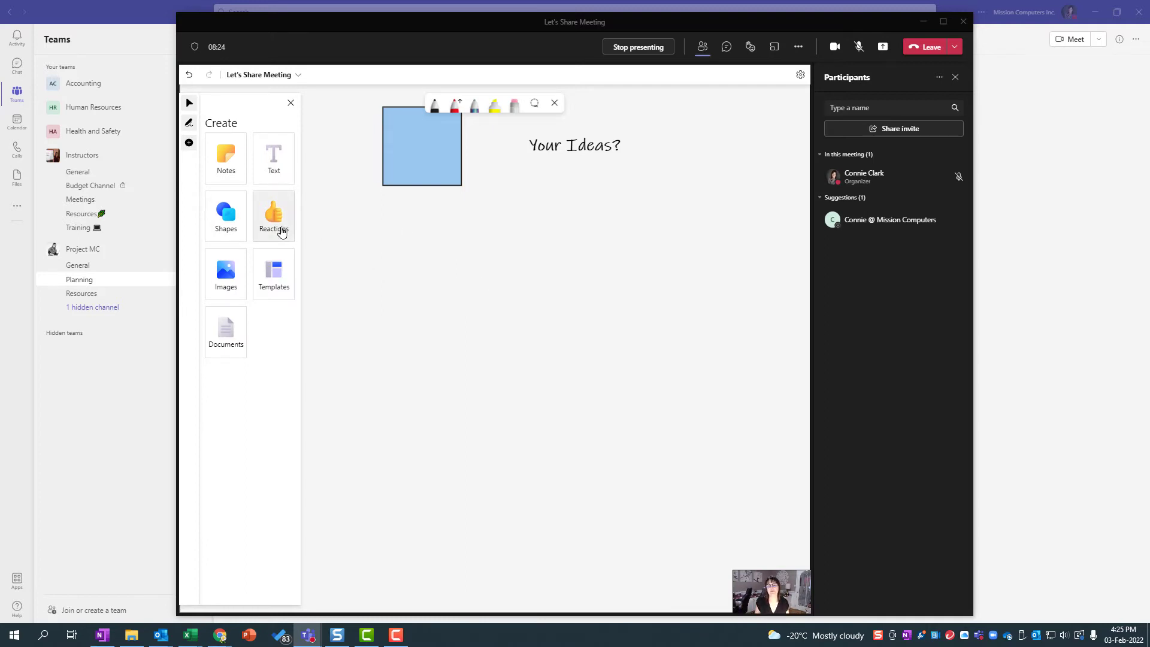
- Place a green check mark reaction on the blue square and a thumbs-up reaction just below the "Your Ideas?" text
click(282, 232)
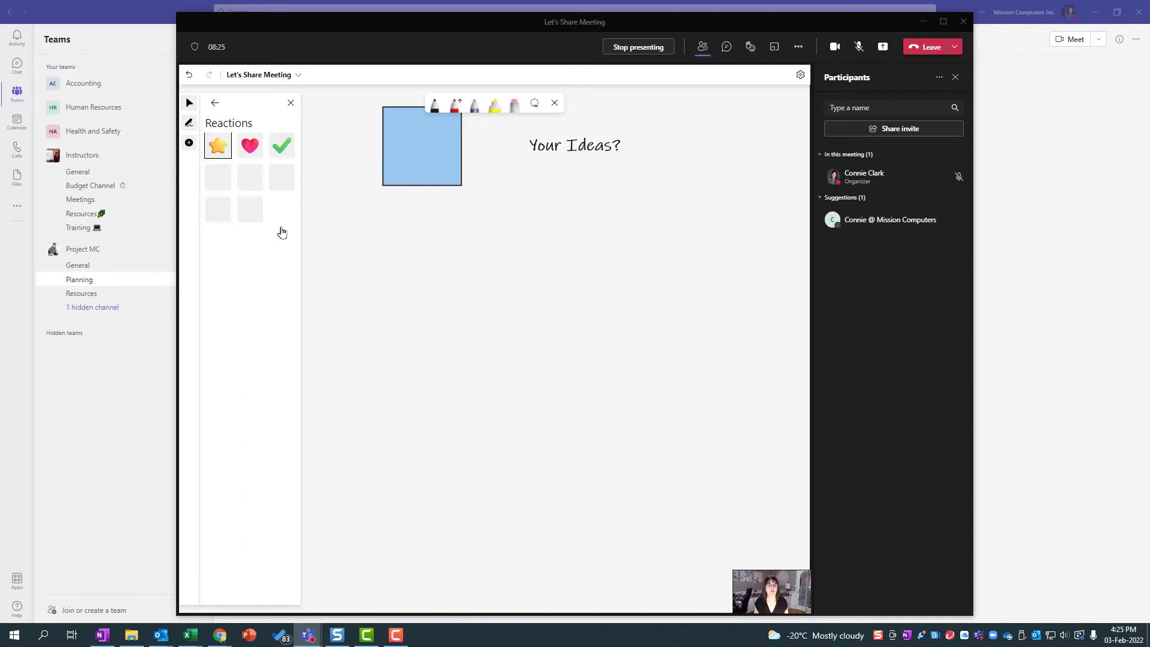
click(282, 146)
click(446, 157)
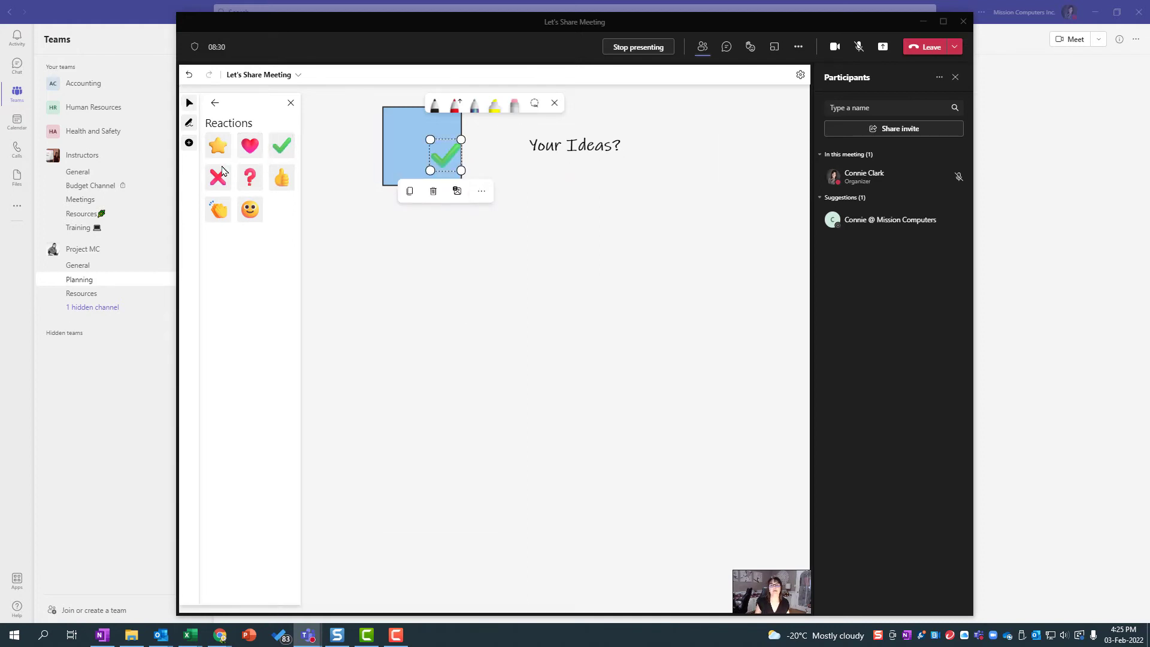
click(281, 177)
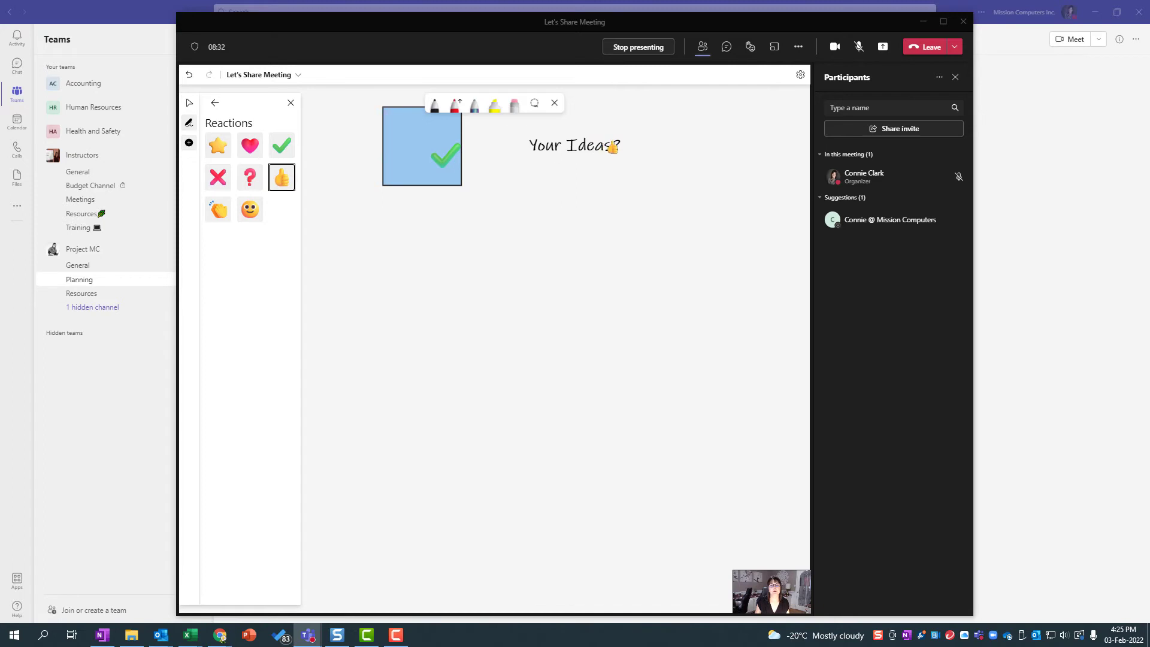
click(612, 148)
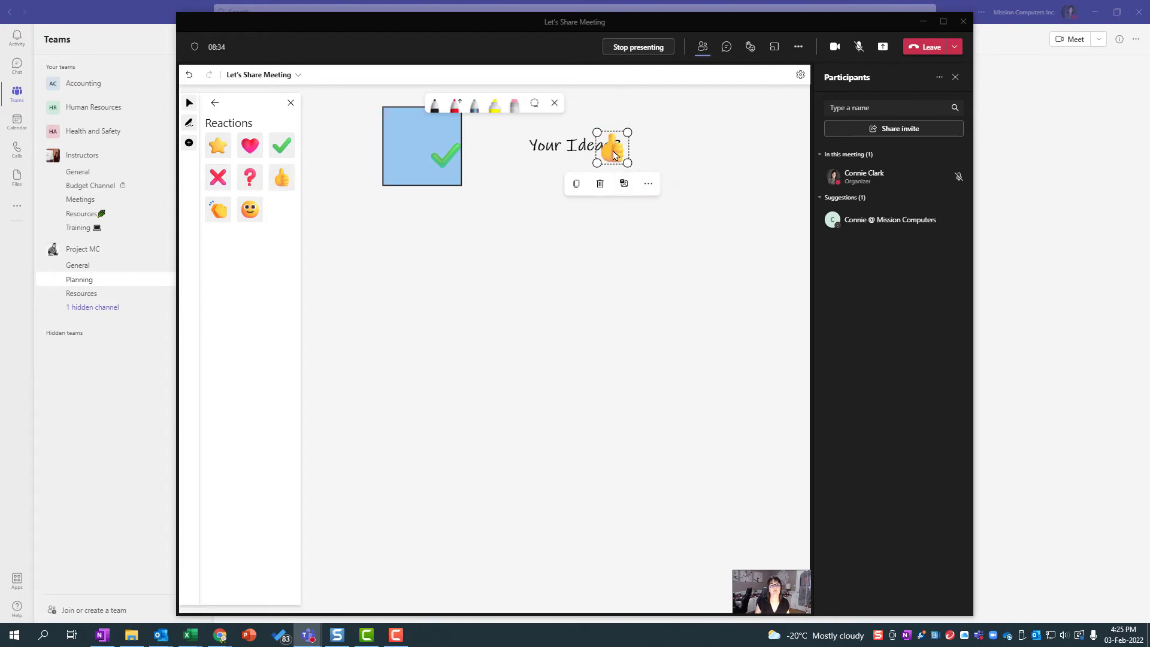
drag(613, 155, 621, 170)
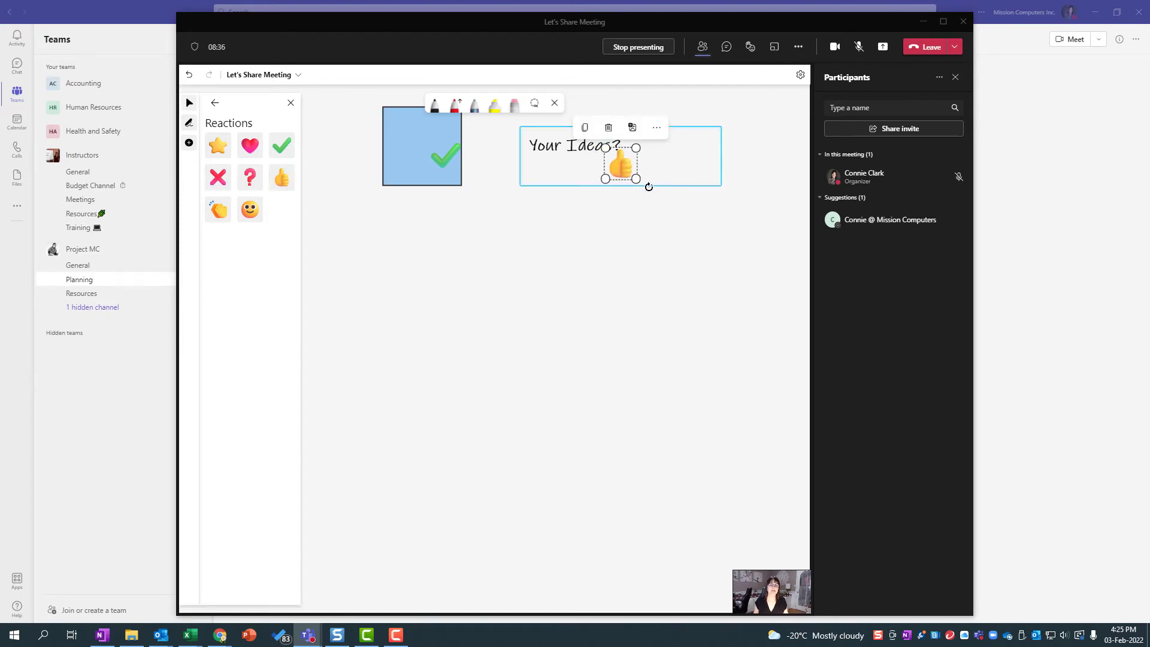
click(639, 305)
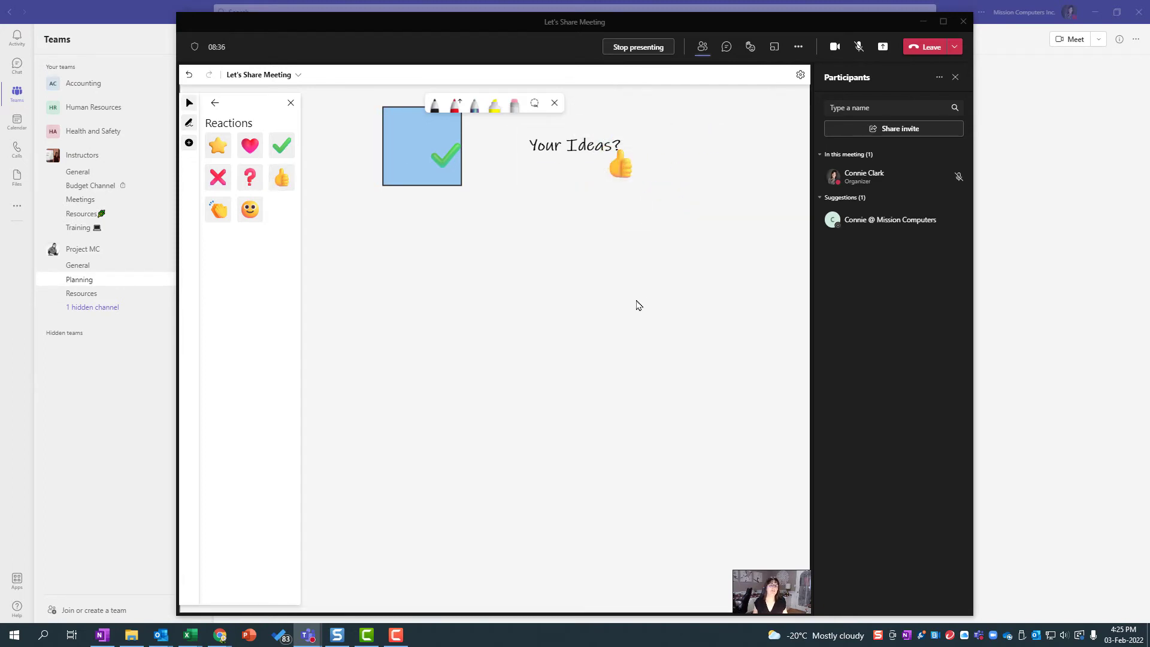
- Share a paper document as content from the HD Pro Webcam C920 camera, and stop sharing it
click(882, 46)
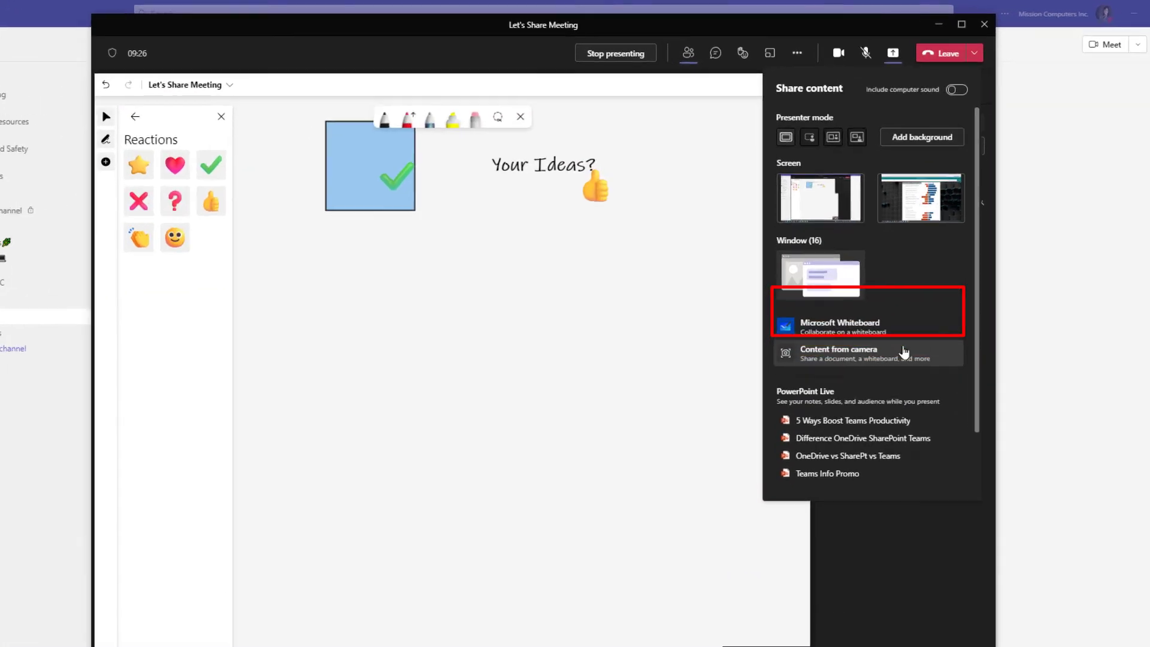
click(835, 354)
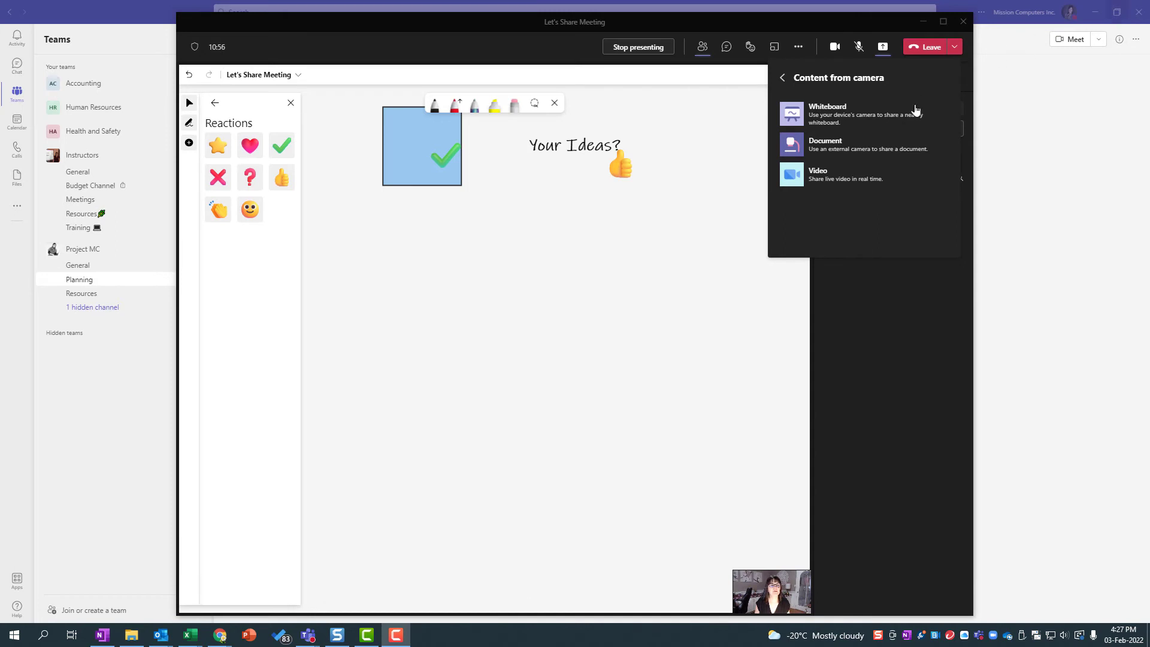
click(895, 147)
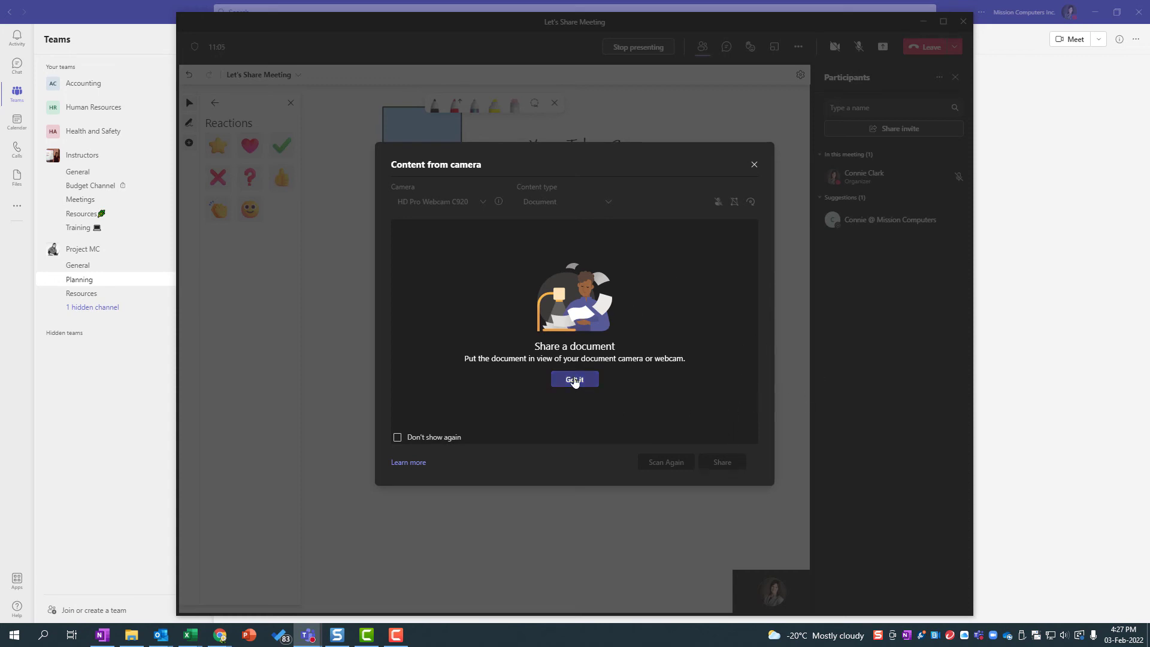
click(576, 383)
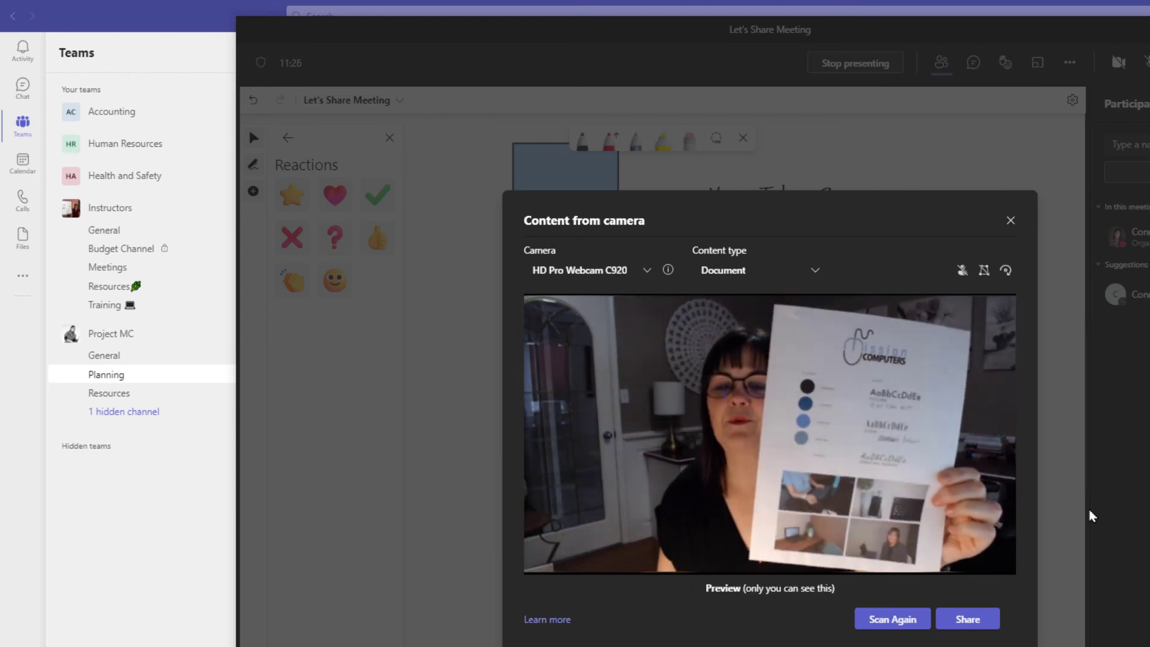
click(757, 469)
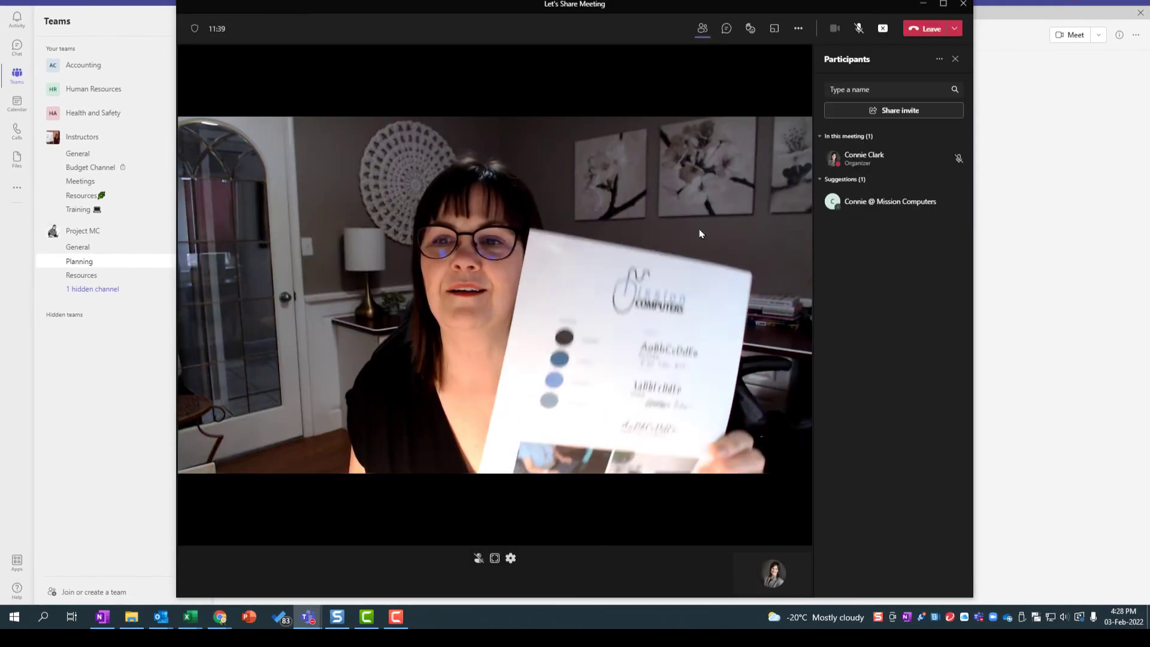
click(883, 30)
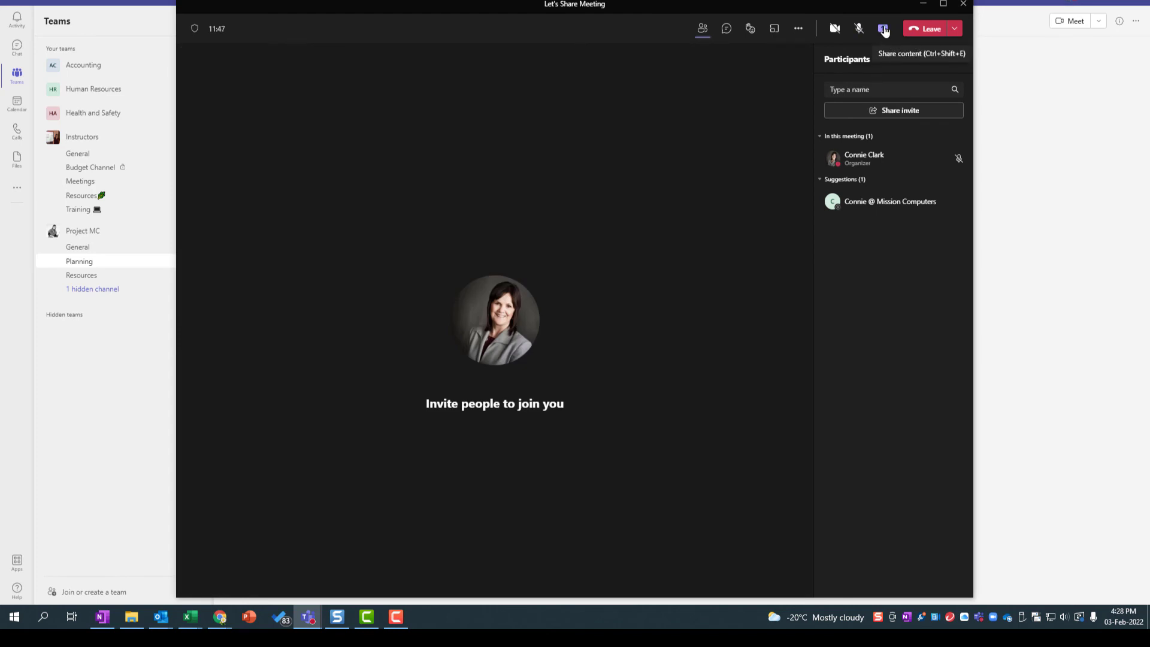
- Present the "5 Ways Boost Teams Productivity" presentation in the meeting with PowerPoint Live
click(884, 29)
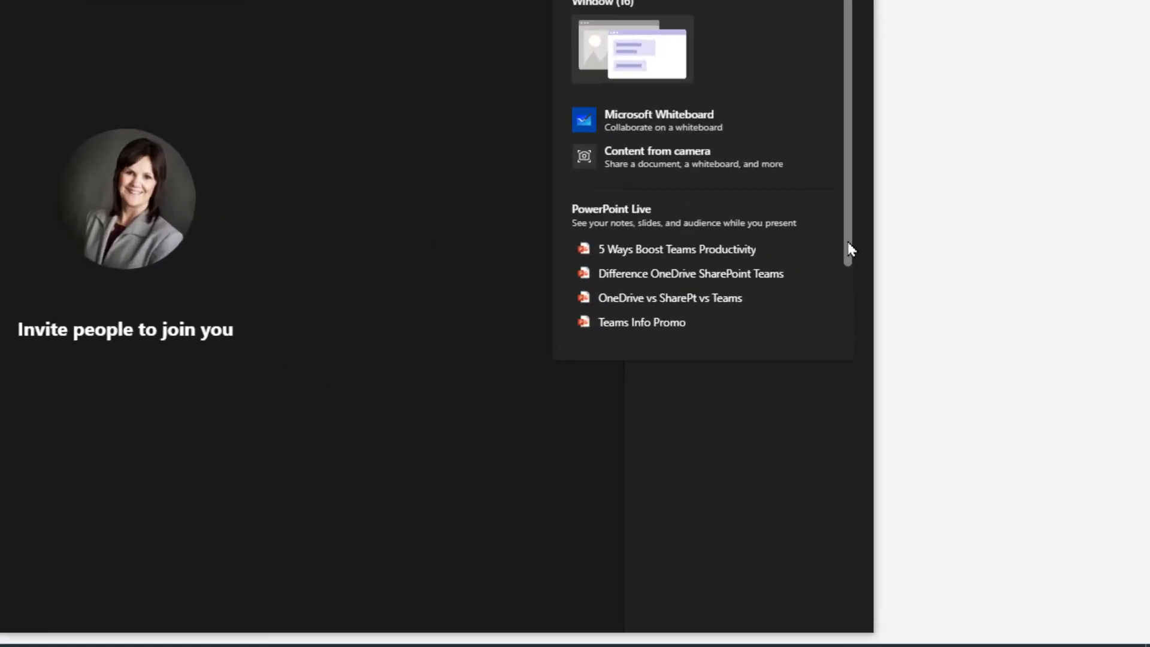
drag(956, 357, 957, 410)
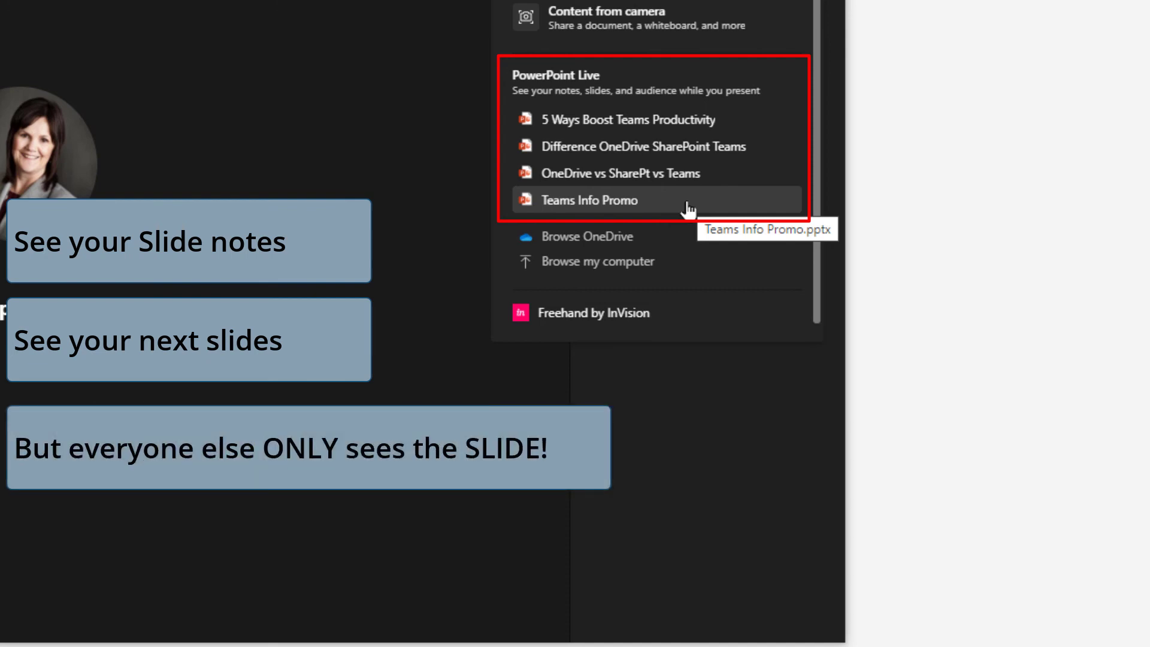
click(688, 127)
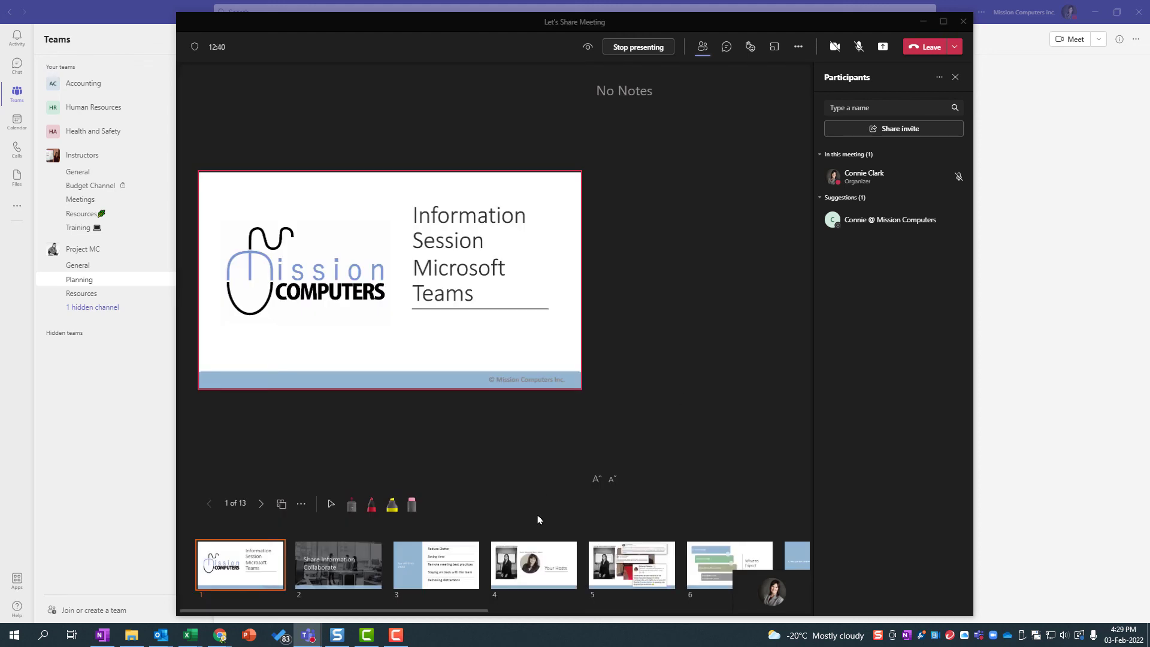
- Jump to slide 5, advance the presentation to slide 7, and stop presenting
click(648, 569)
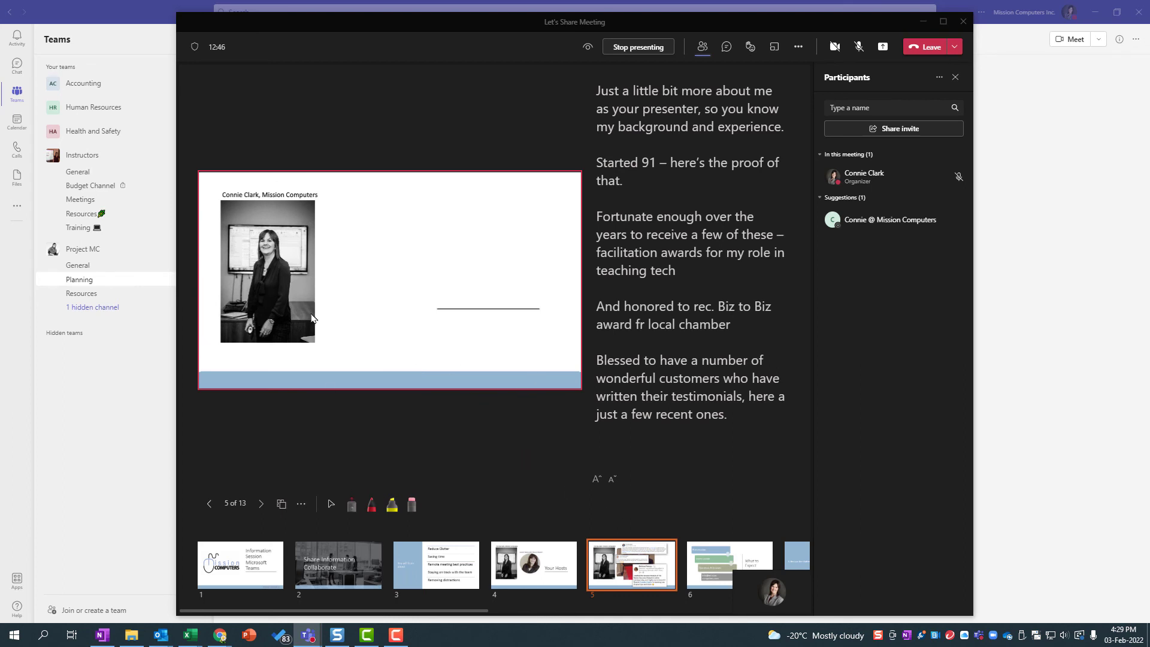
click(462, 218)
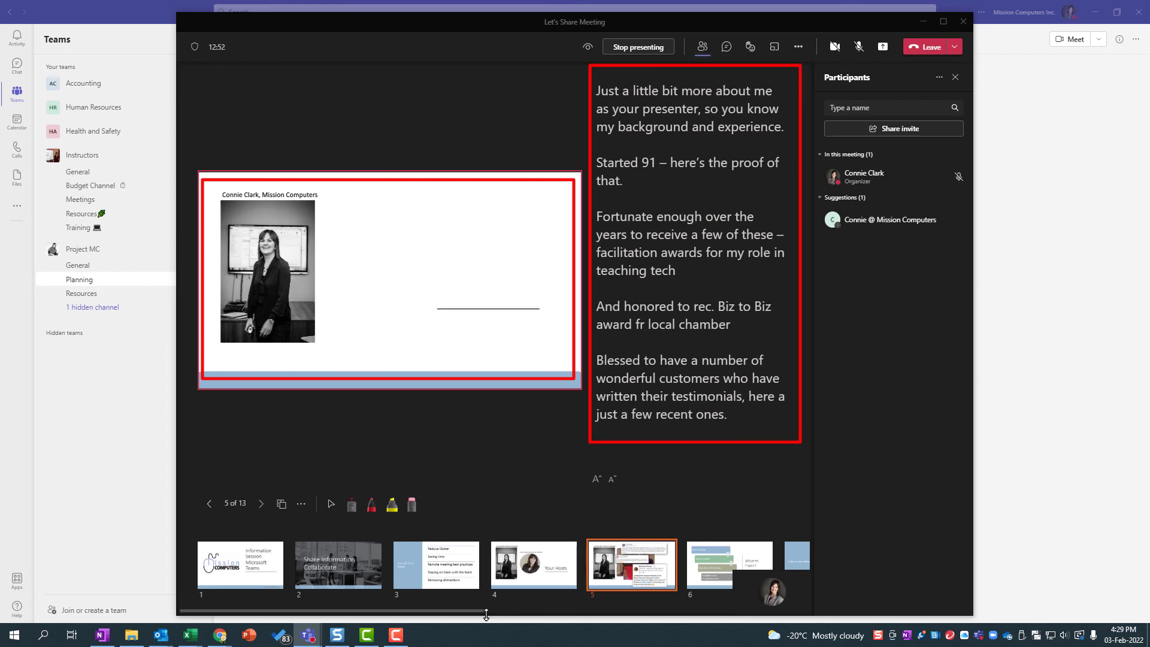
click(716, 561)
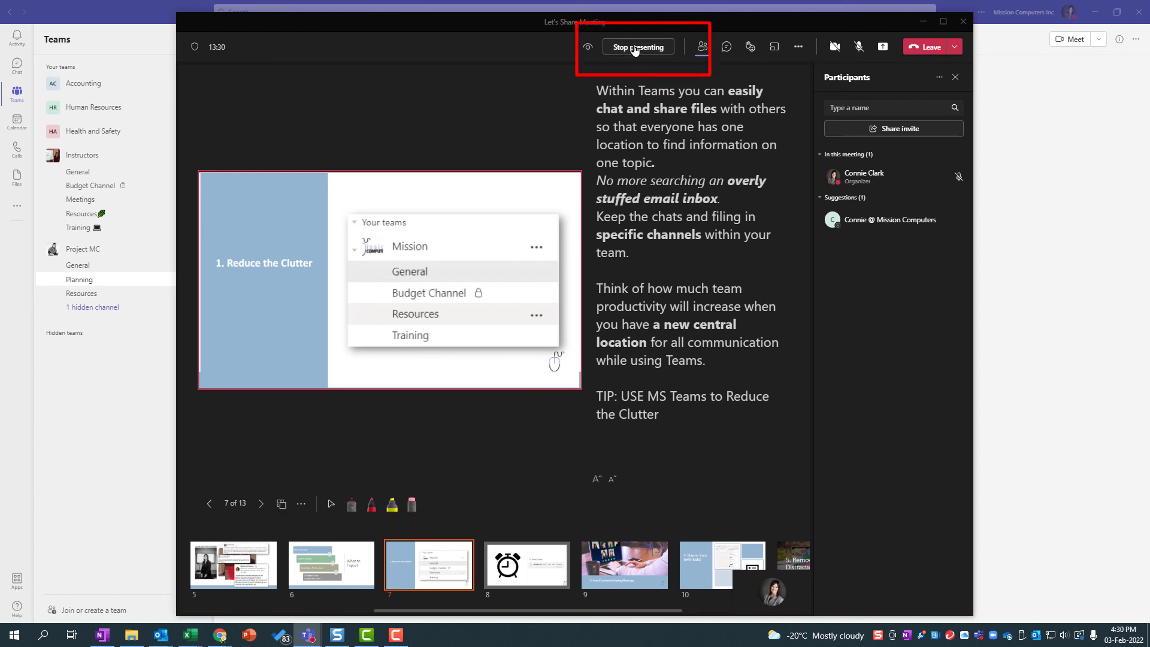
click(635, 48)
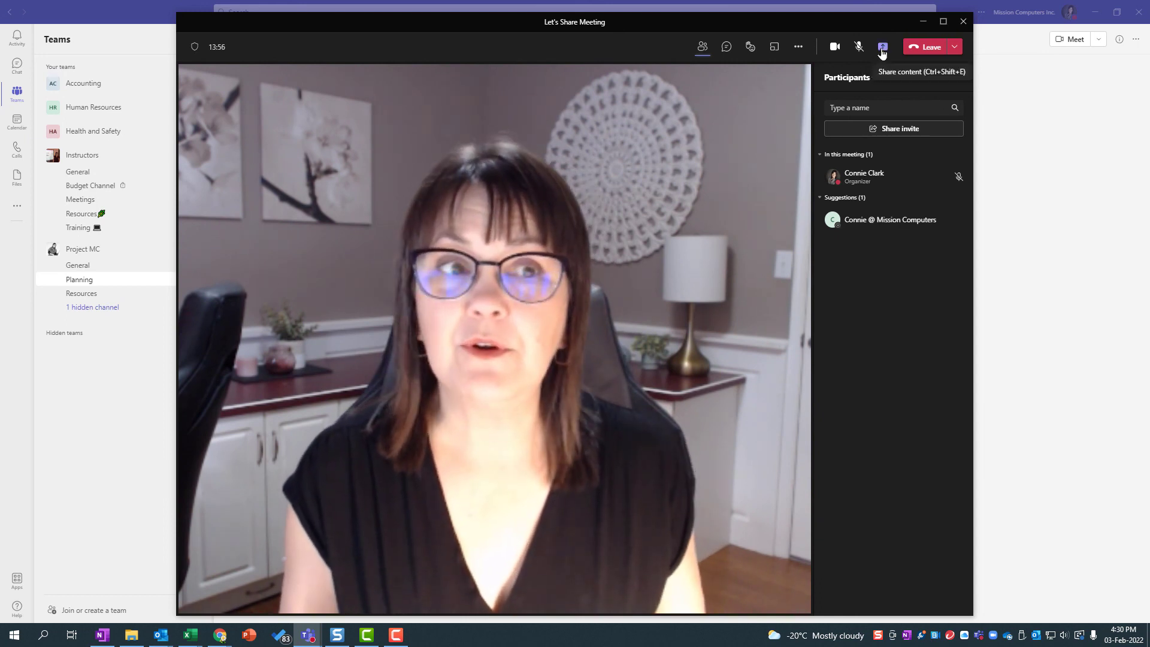
- Try to share Excel Agendas v3.docx from the Courses folder on OneDrive in the meeting
click(882, 49)
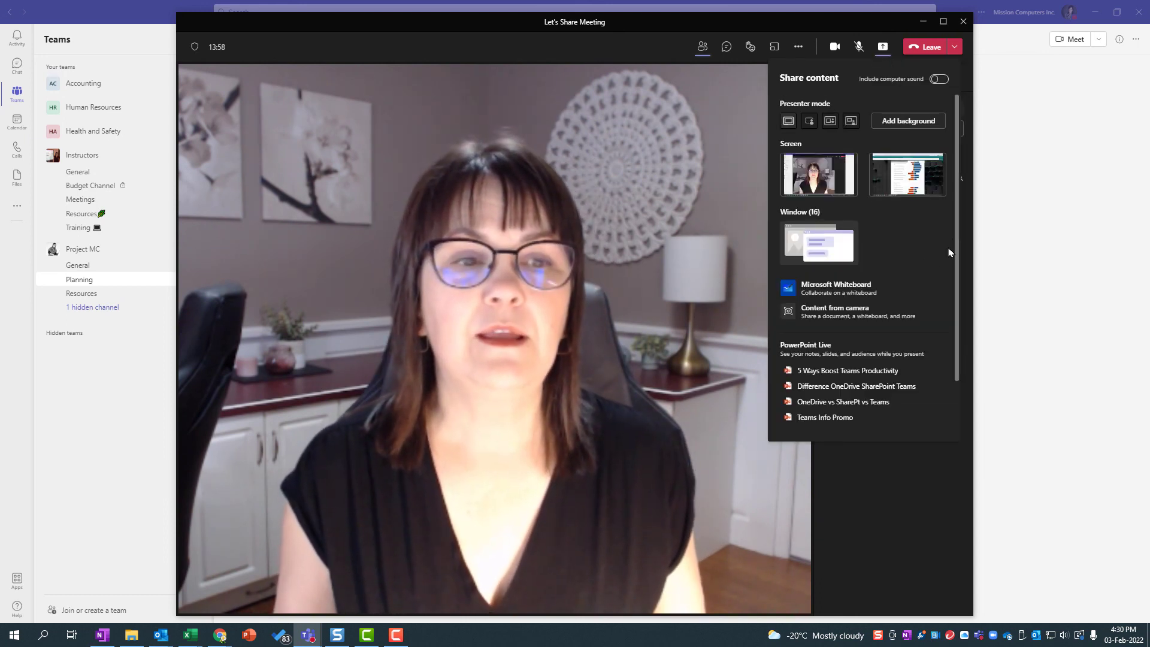
scroll(948, 251, down, 3)
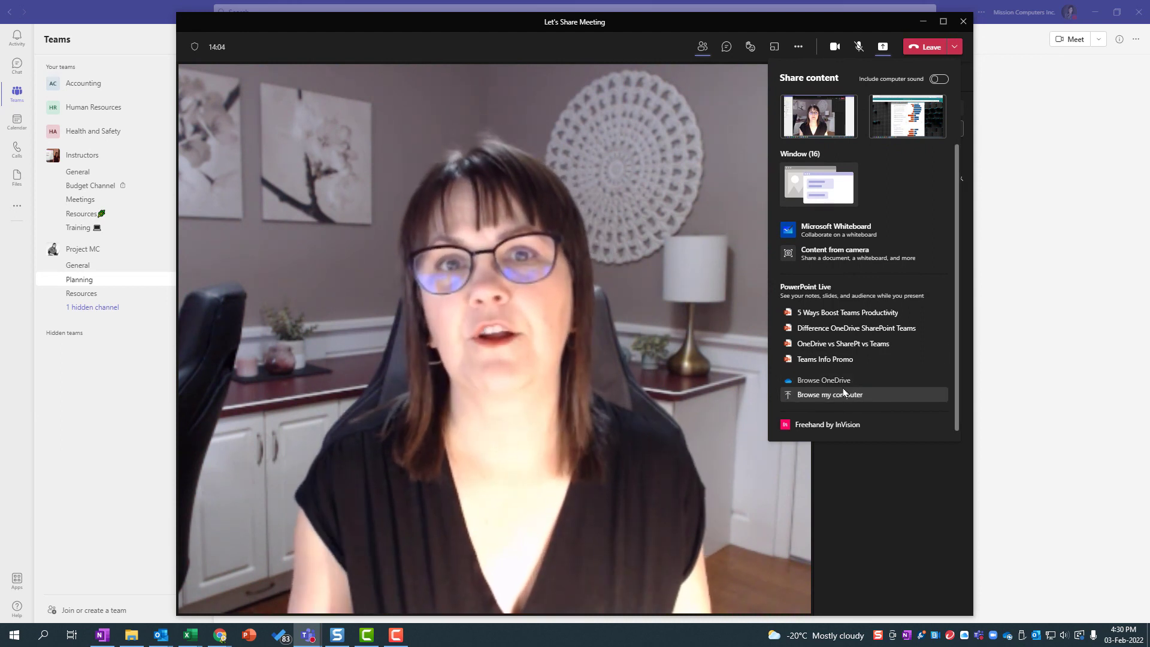
click(823, 380)
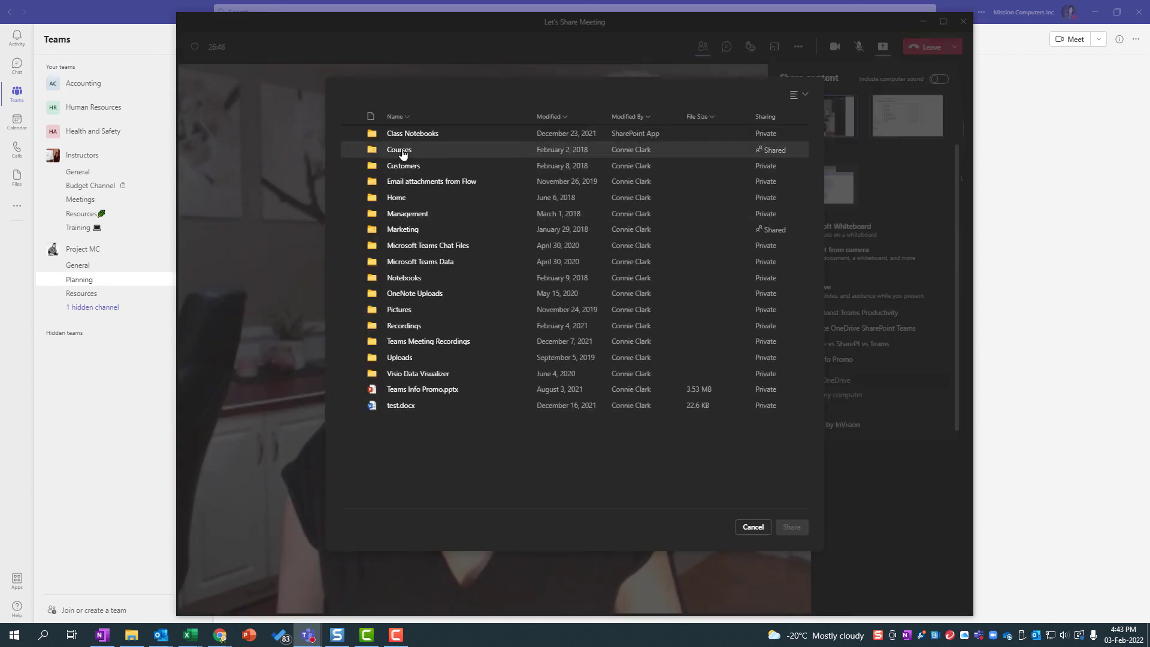
click(399, 150)
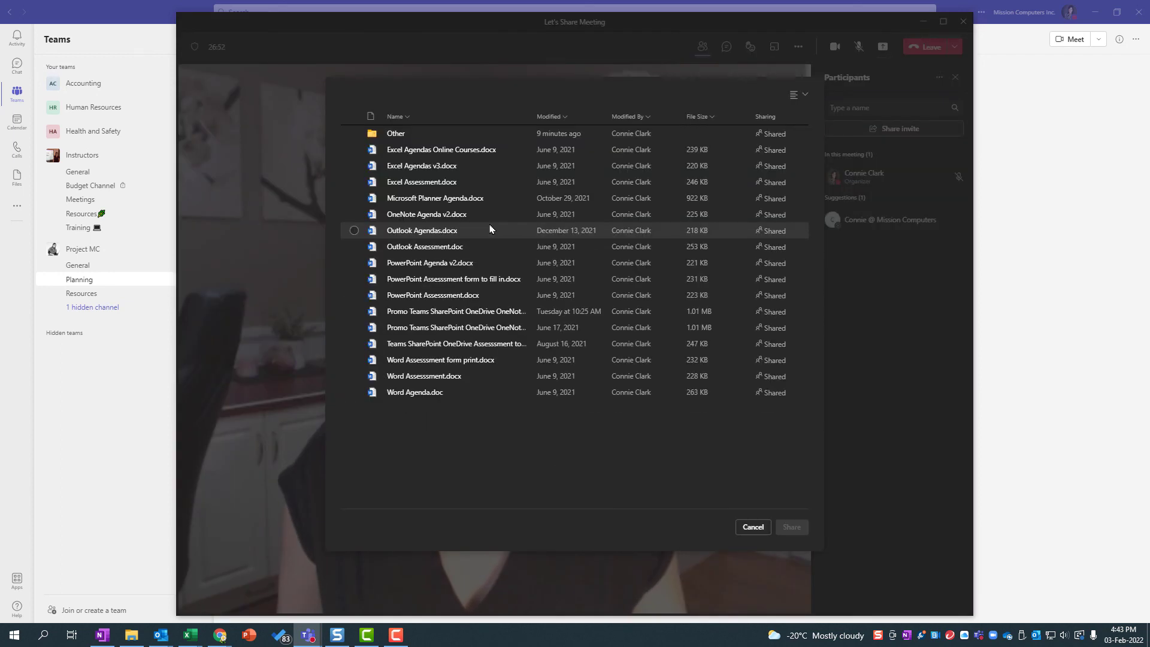
click(435, 168)
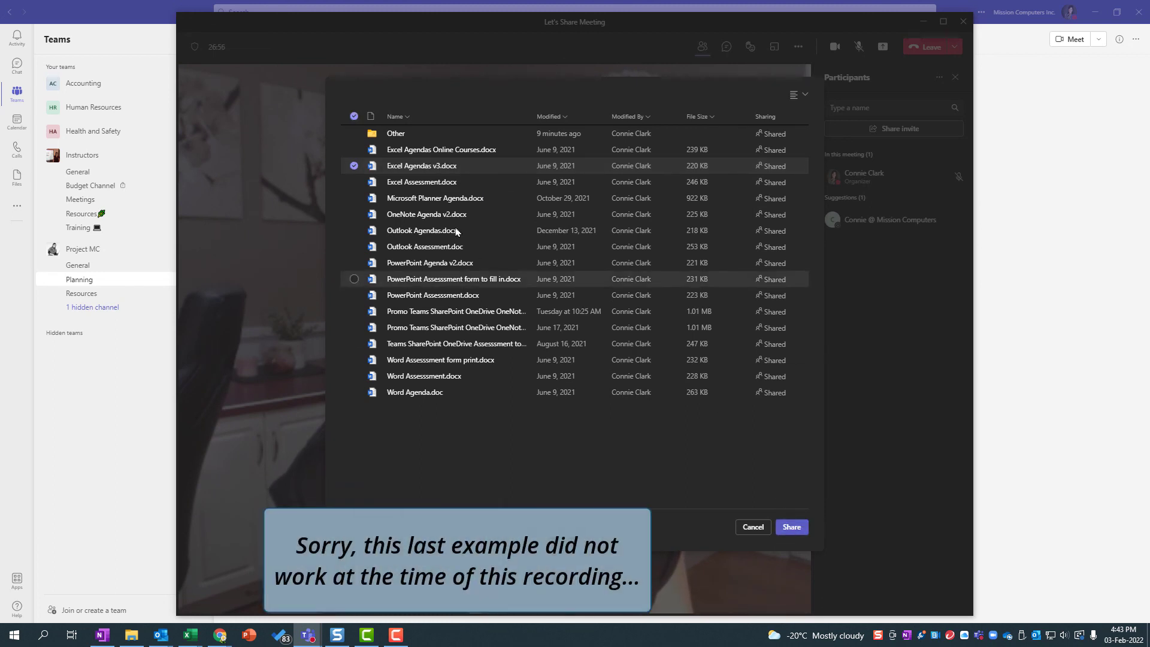
click(791, 527)
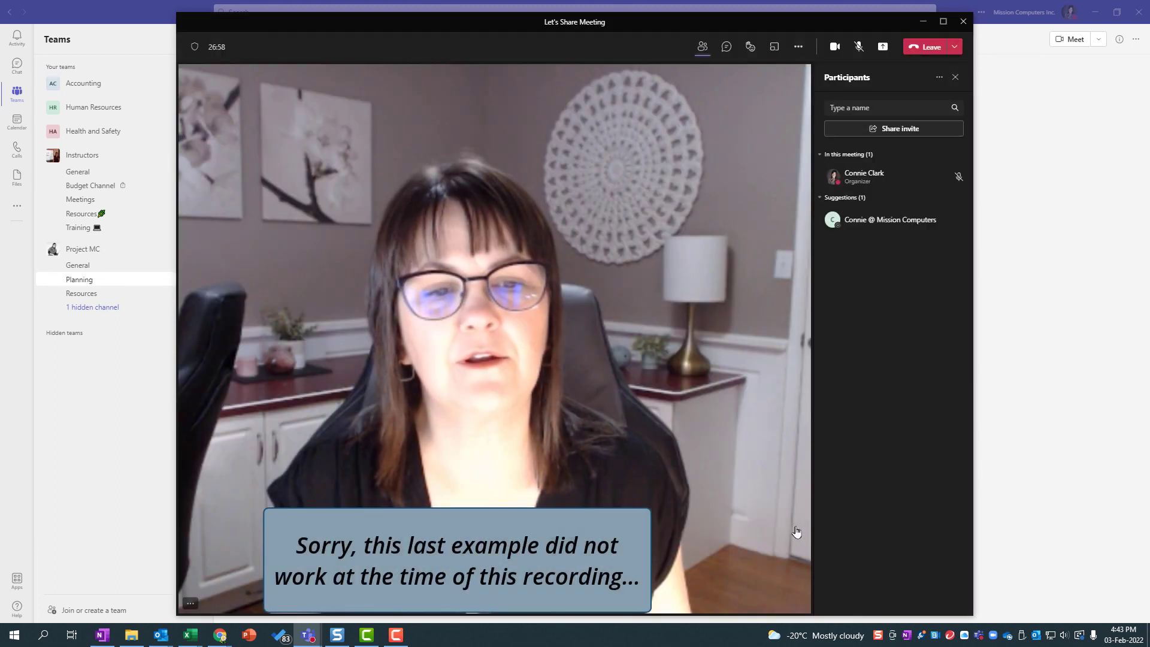